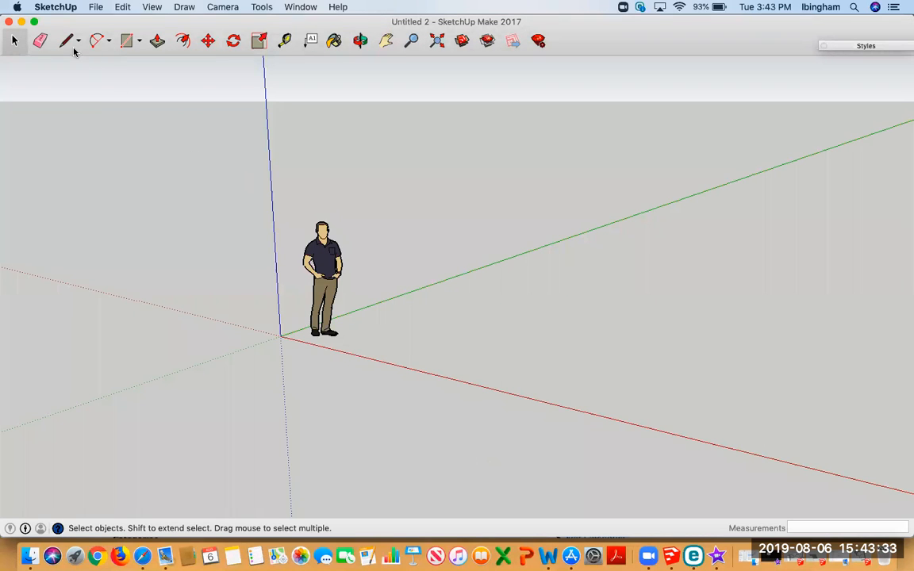
- Delete the standing scale figure, then draw a 31' line from the origin along the positive green axis
left_click(344, 274)
key("Delete")
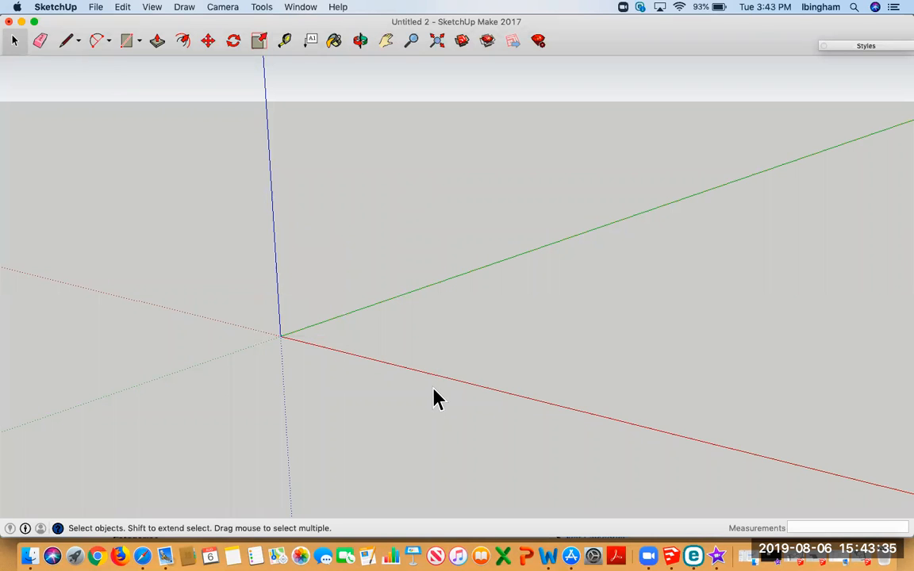
left_click(69, 42)
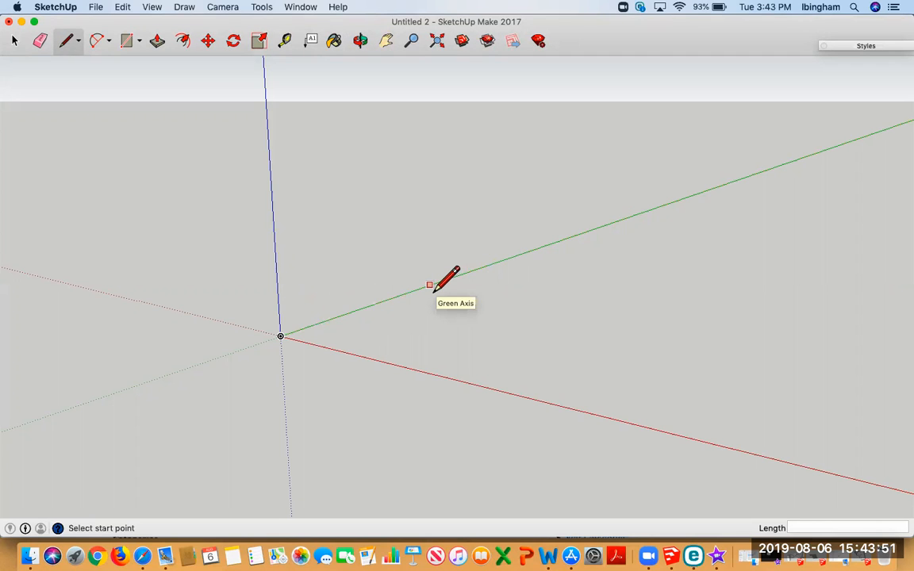
left_click(280, 336)
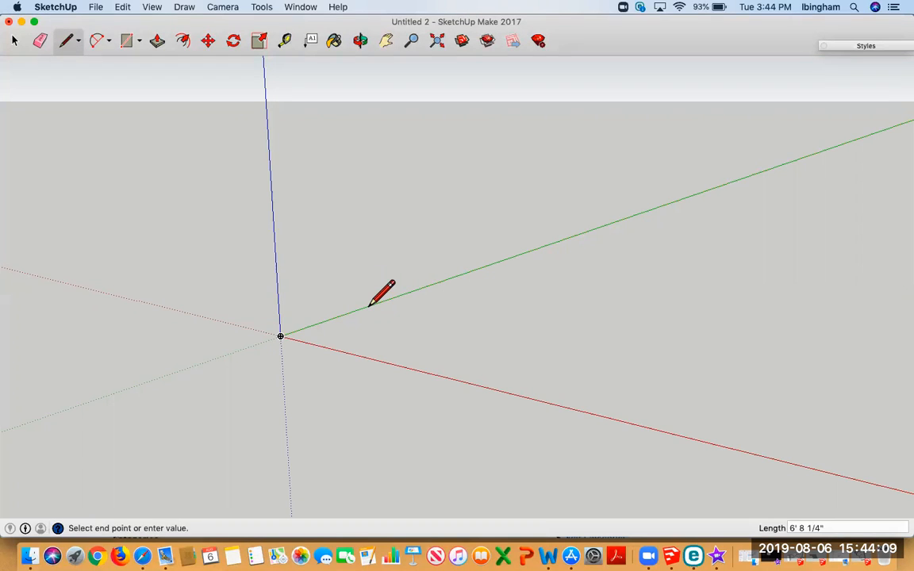
type("31'")
key("Return")
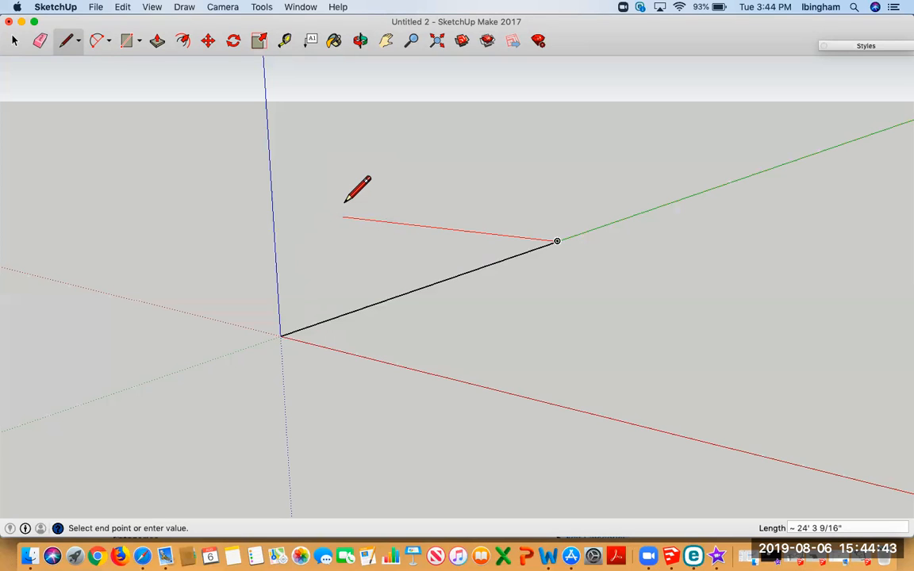
- Continue the outline 29' in negative red, 5' in negative green, a short edge in positive red, and 8' in negative green
type("29'")
key("Return")
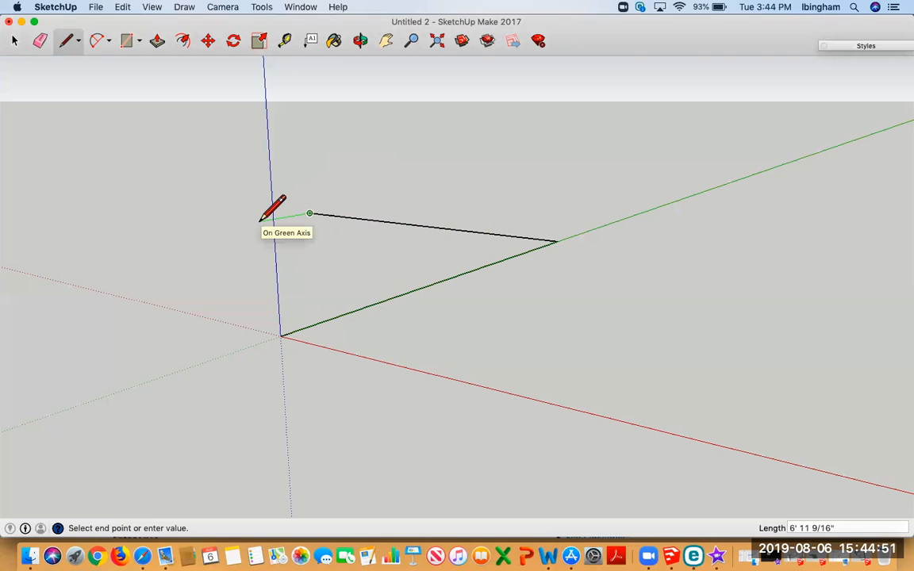
type("5'")
key("Return")
left_click(303, 223)
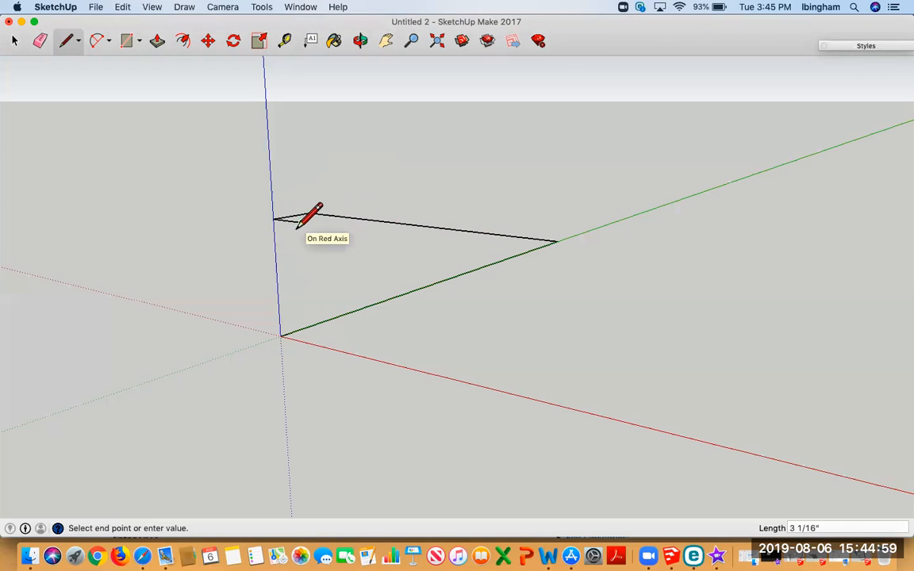
type("8'")
key("Return")
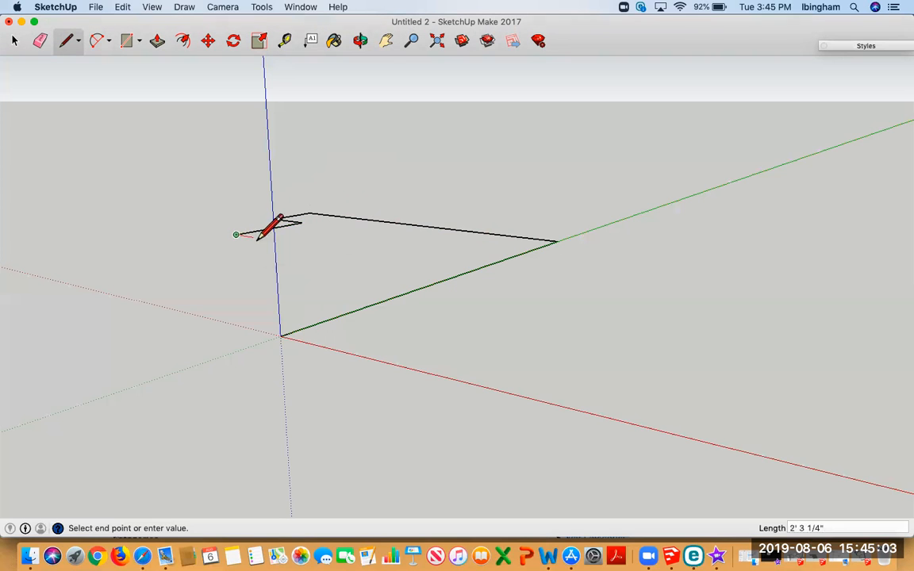
- Add an 8' 4" edge in the positive red direction and an 11' edge in the negative green direction
type("8")
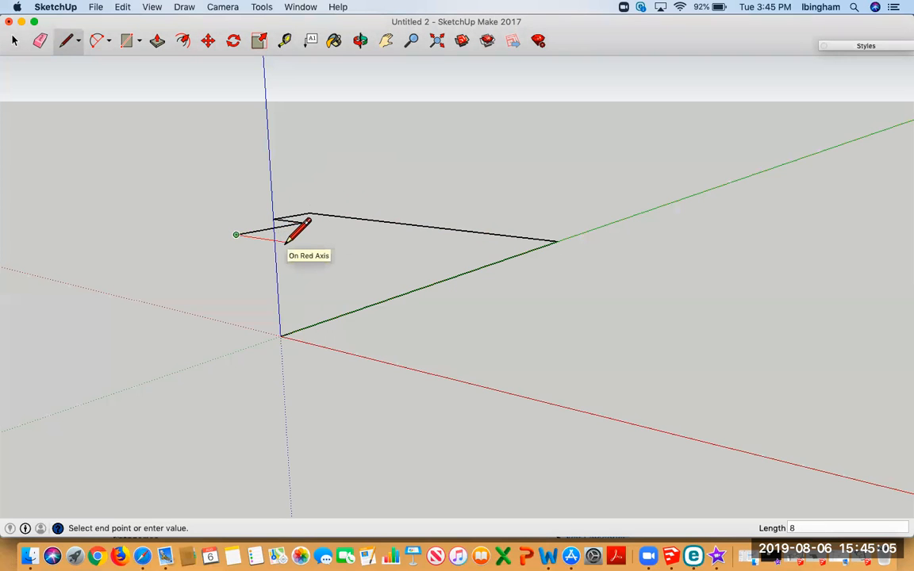
type("' 4\"")
left_click(286, 243)
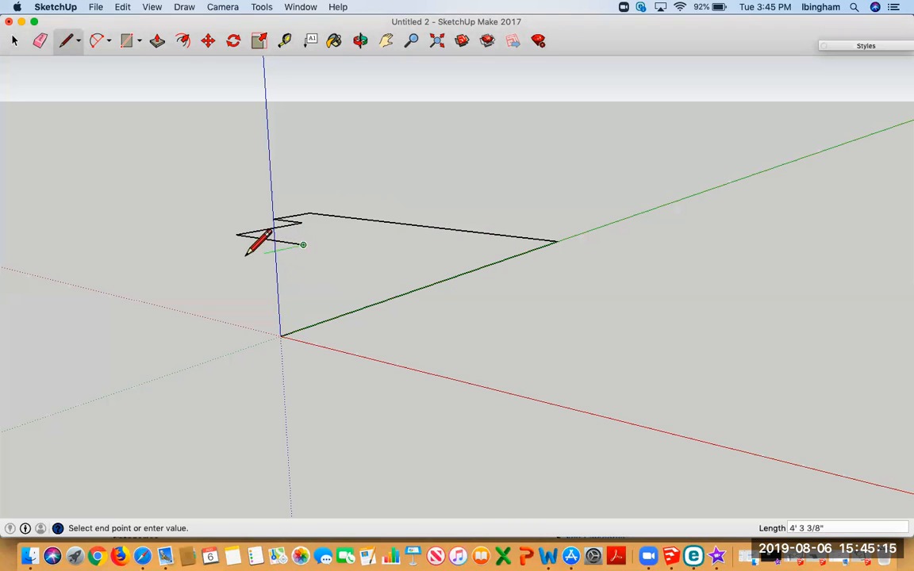
type("11")
key("Return")
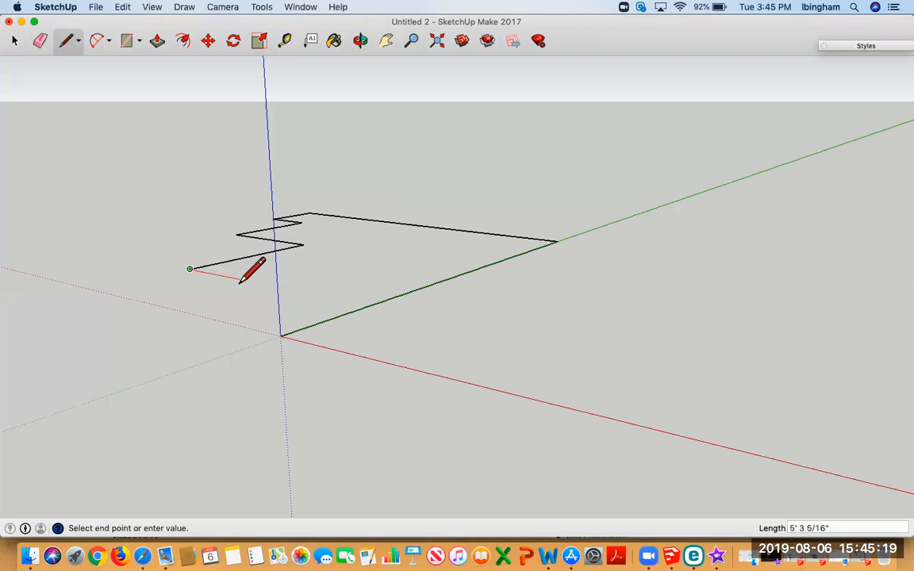
- Close the outline with a 3' edge in positive red, an edge down to the red axis, and an edge back to the origin
type("3")
key("Return")
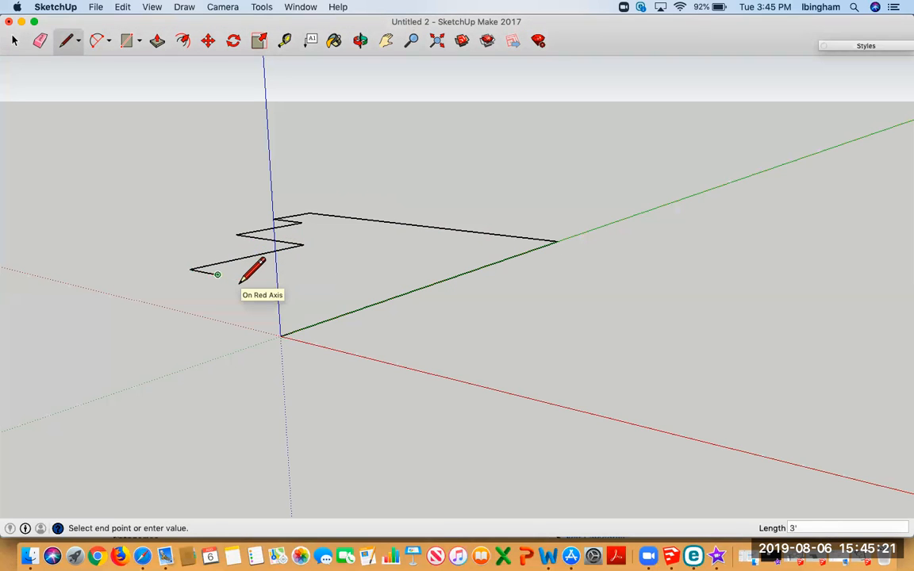
left_click(121, 297)
left_click(280, 337)
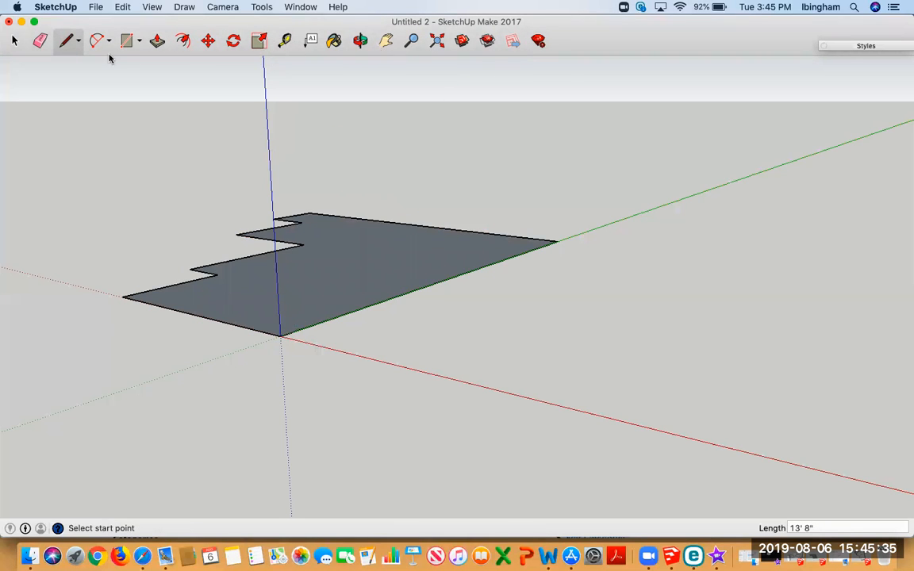
- Save the model as "Floor Plan Part I" in Documents as a SketchUp Models (*.skp) file
left_click(362, 40)
left_click_drag(349, 232, 147, 126)
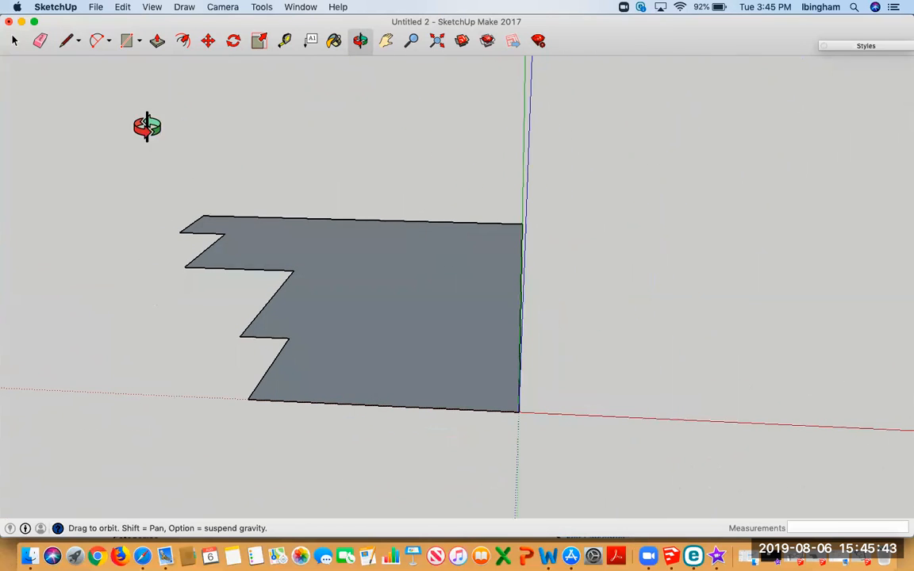
left_click(96, 6)
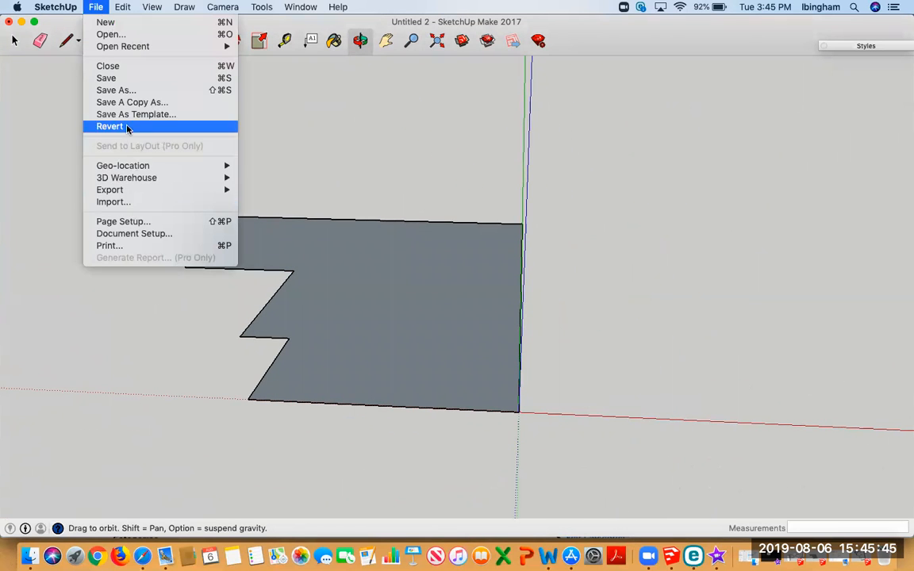
left_click(106, 77)
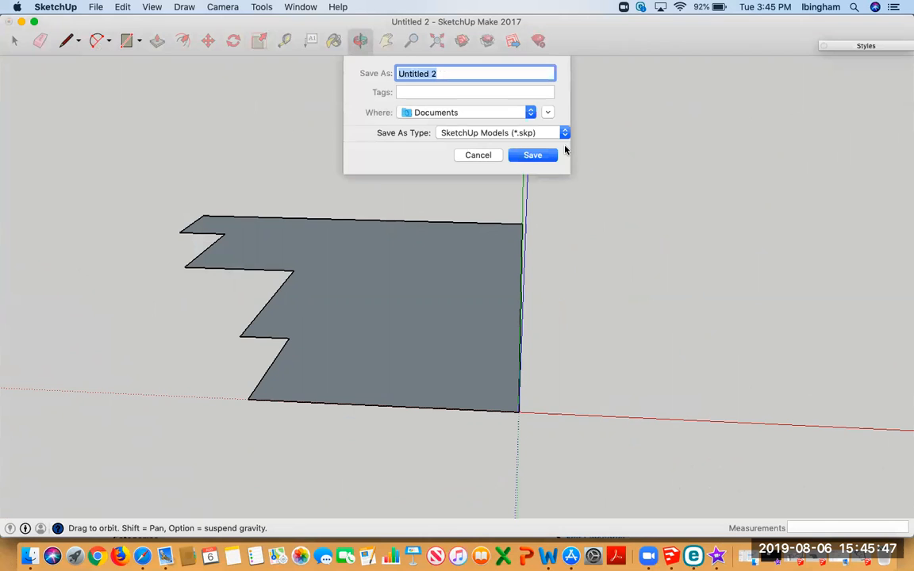
type("Floor Plan Part ")
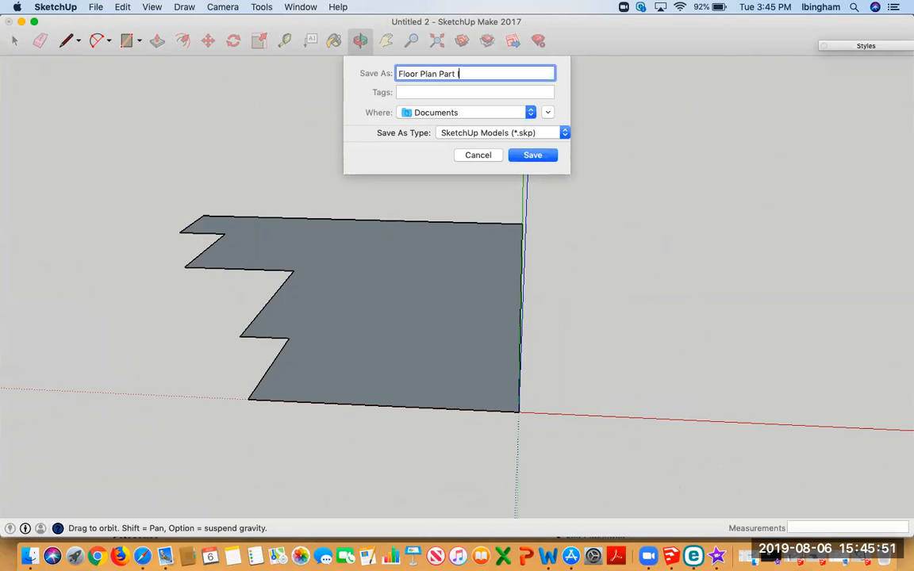
type("I")
left_click(529, 155)
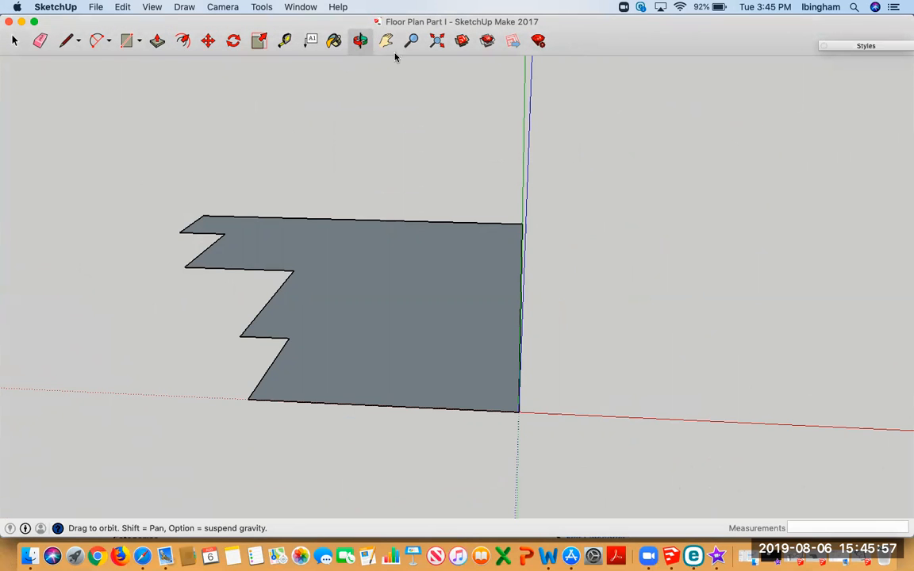
- Offset the floor outline outward by 6" to create the exterior wall thickness
left_click(183, 41)
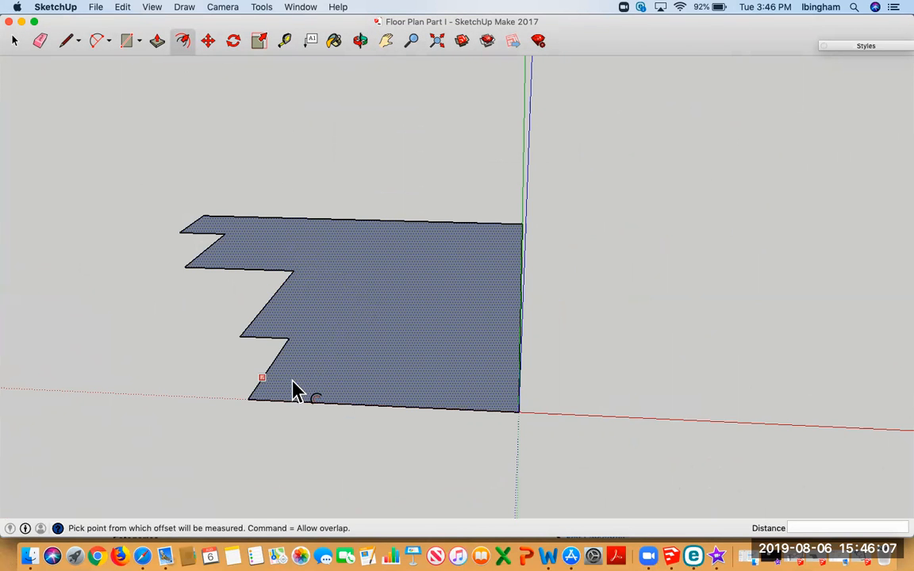
key("Escape")
left_click(299, 408)
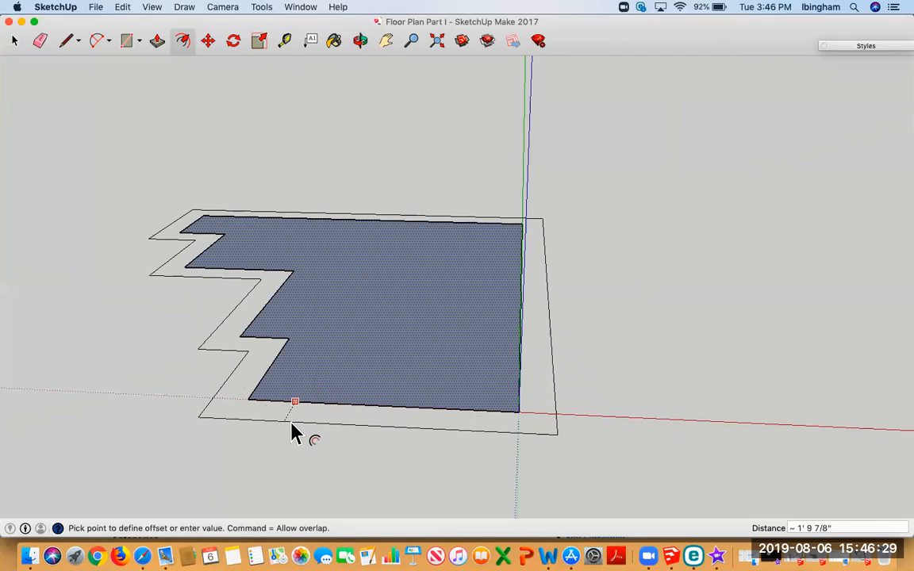
type("6\"")
key("Return")
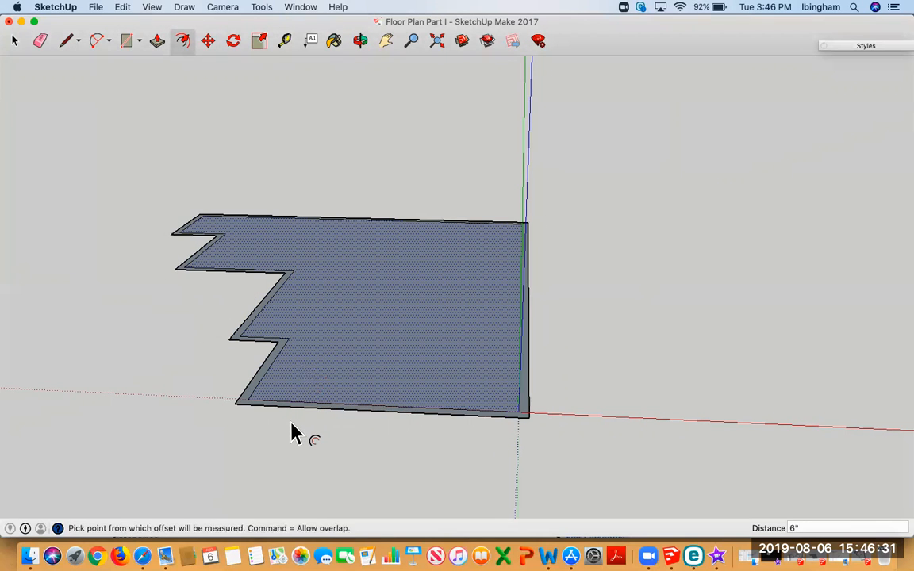
- Start the Line tool with the whole offset floor plan in clear view
left_click(360, 41)
left_click_drag(513, 232, 712, 261)
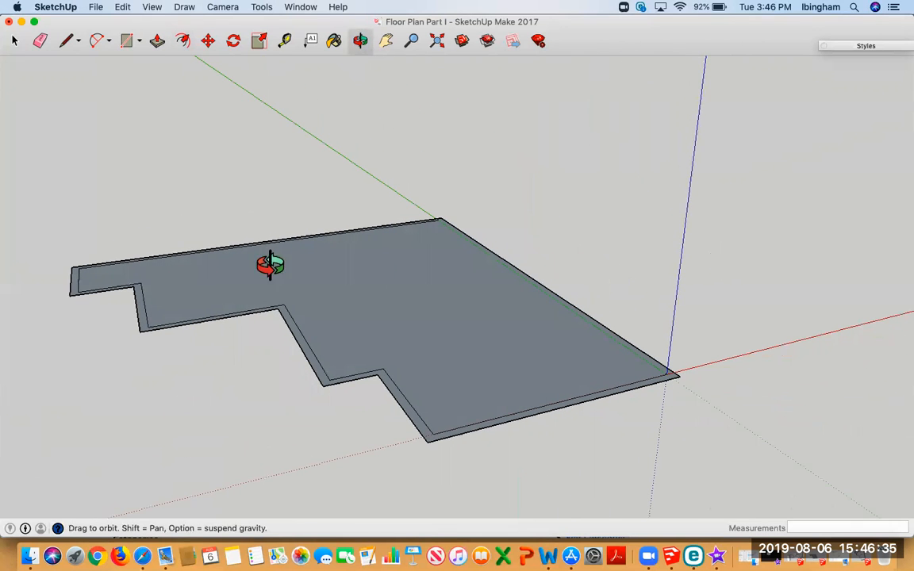
mouse_move(211, 221)
left_mouse_down()
mouse_move(365, 236)
mouse_move(217, 216)
left_mouse_up()
left_click_drag(539, 246, 440, 233)
left_click_drag(666, 244, 680, 243)
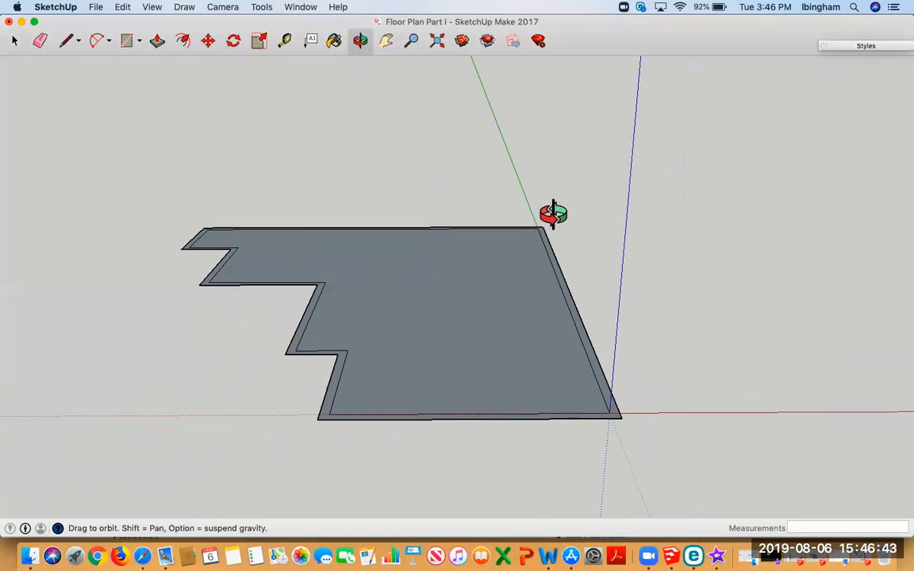
left_click(65, 40)
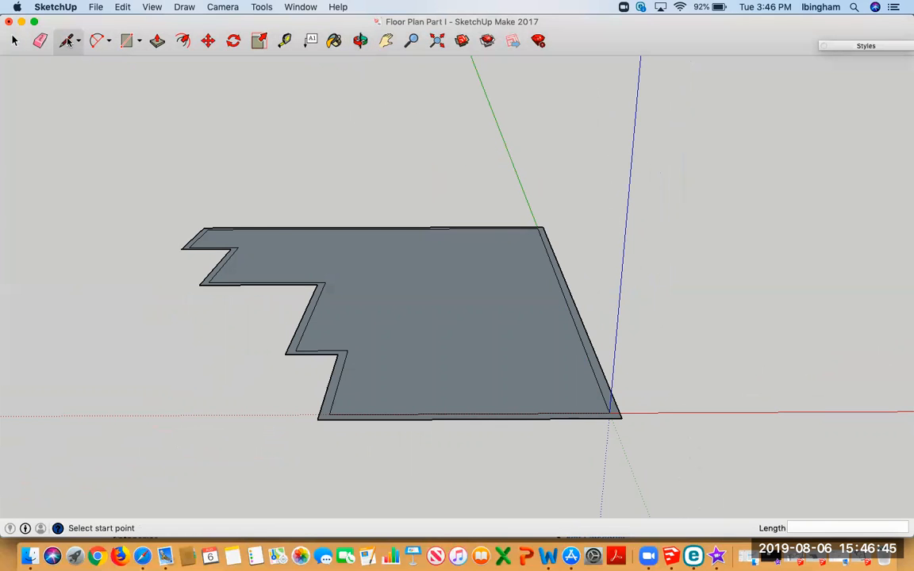
scroll(632, 288, "down", 2)
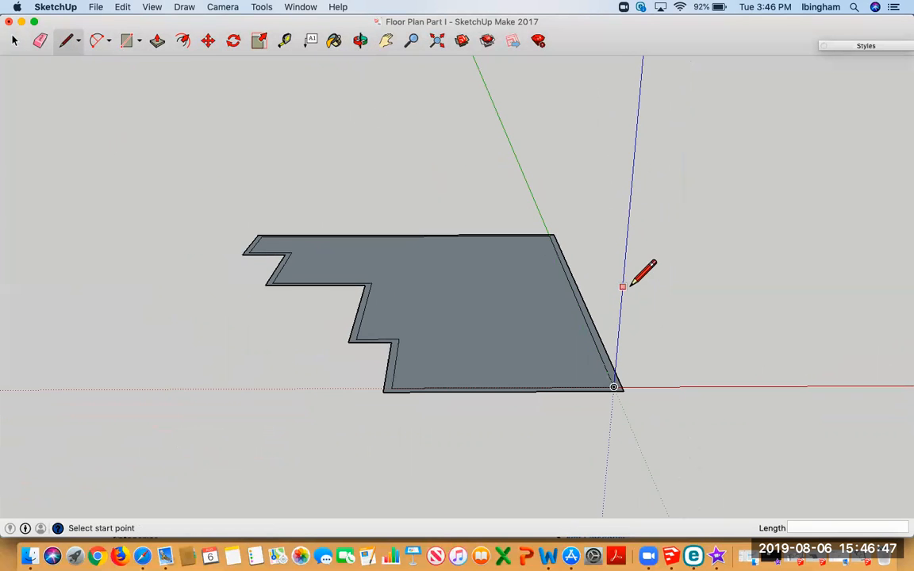